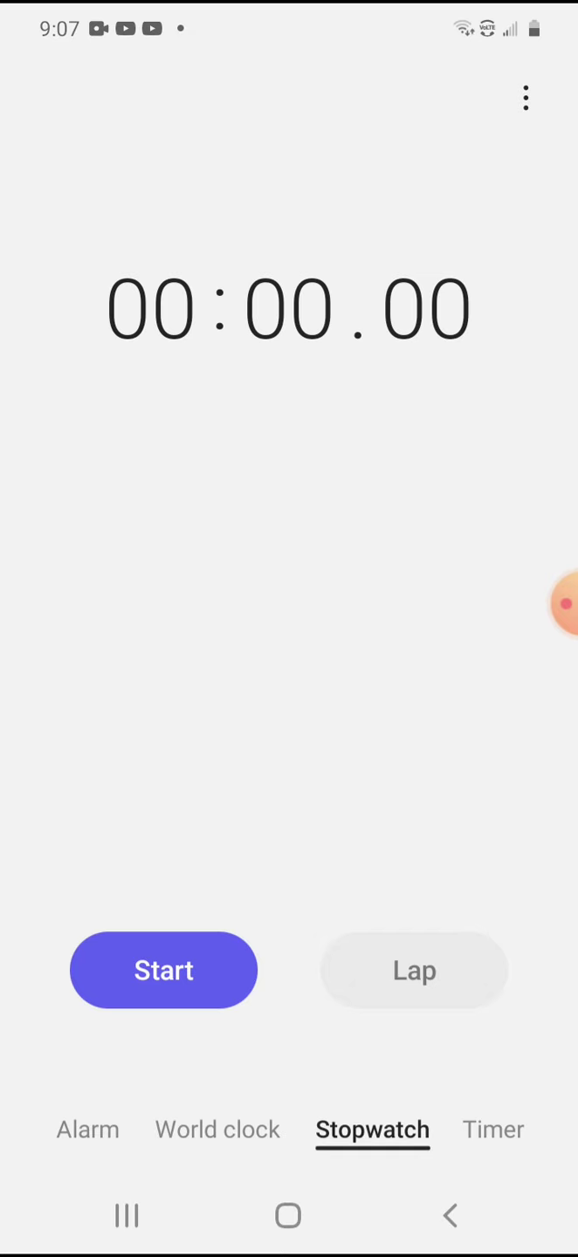
# - Start the Samsung Clock stopwatch to time the attempt
pyautogui.click(163, 970)
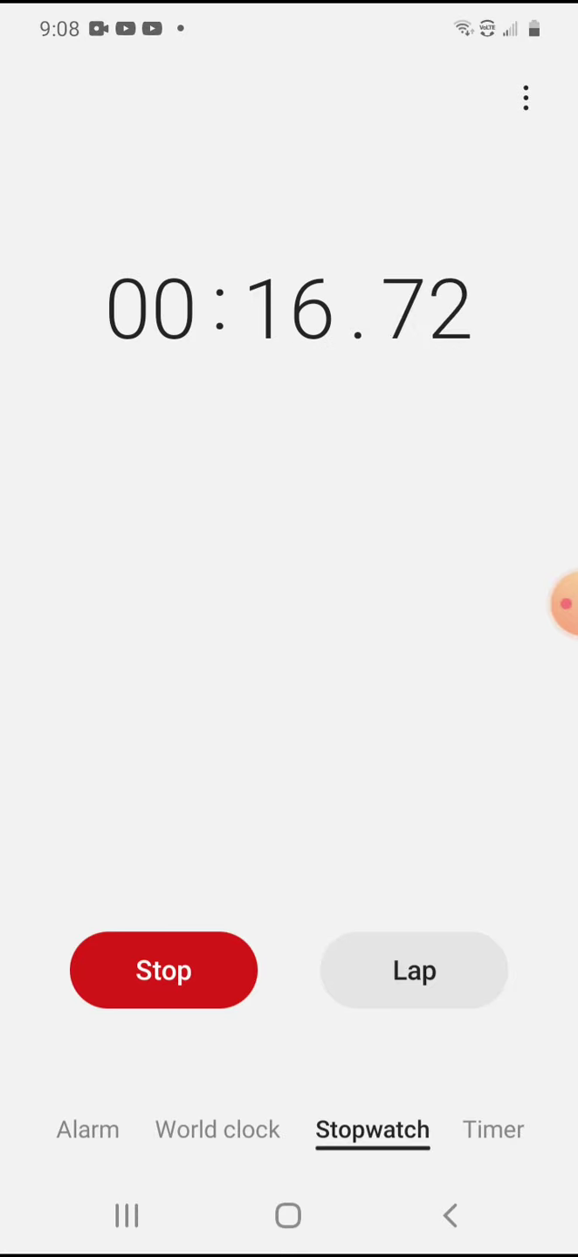
# - Pause the stopwatch at 00:18.22 with no laps recorded
pyautogui.click(164, 971)
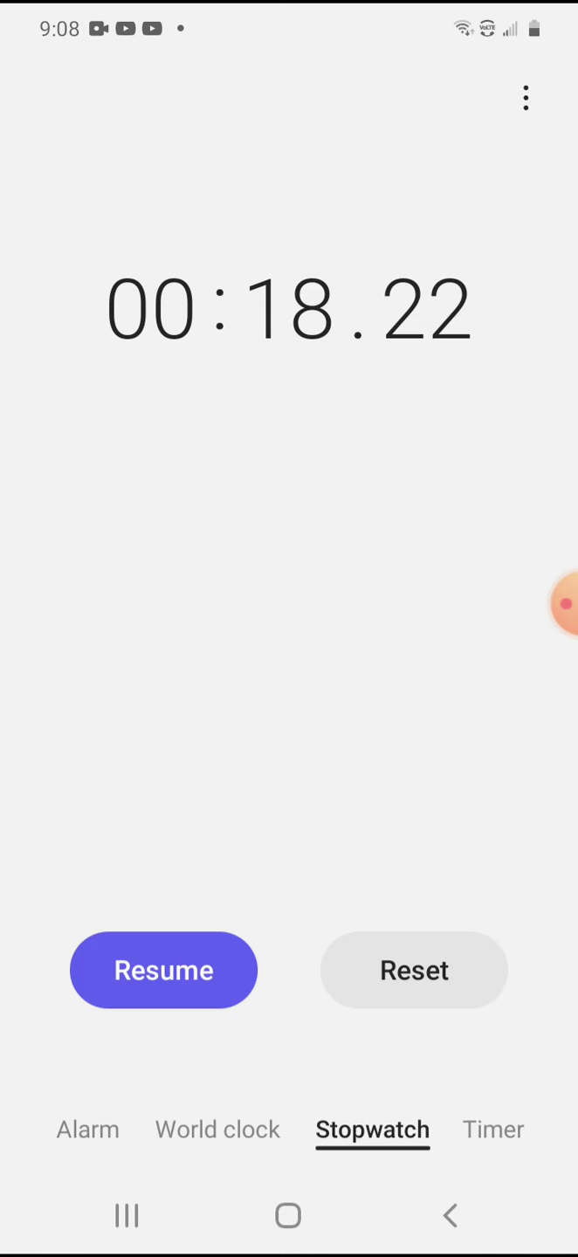
# - Resume the stopwatch from 00:18.22 and let it run toward one minute
pyautogui.click(162, 971)
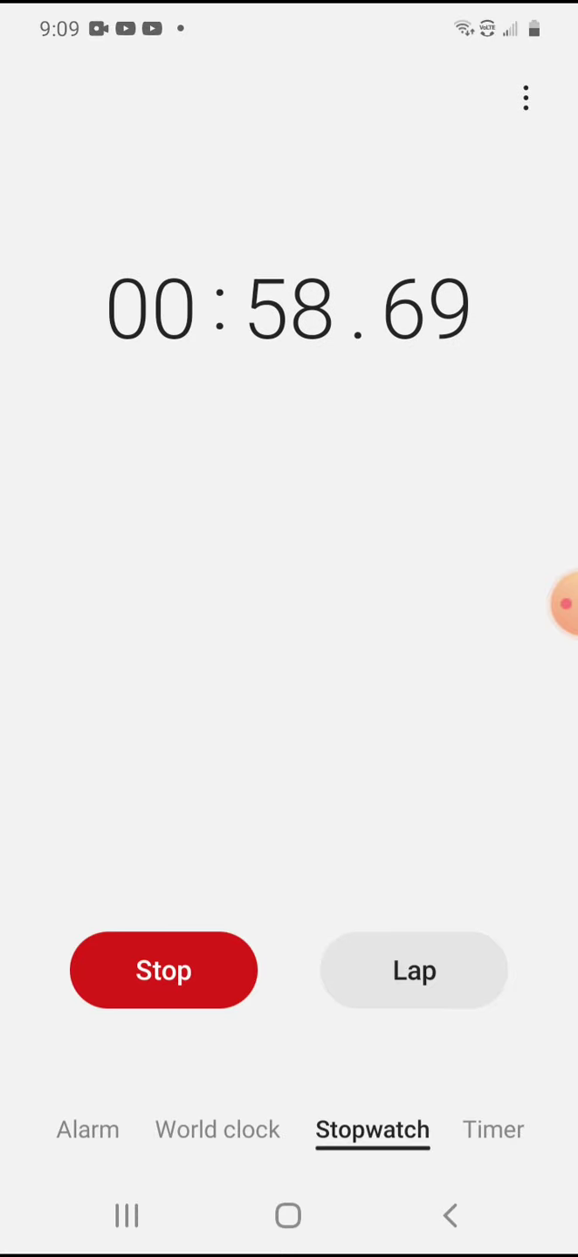
# - Stop the stopwatch at about 01:00.27, then return to the home screen
pyautogui.click(163, 970)
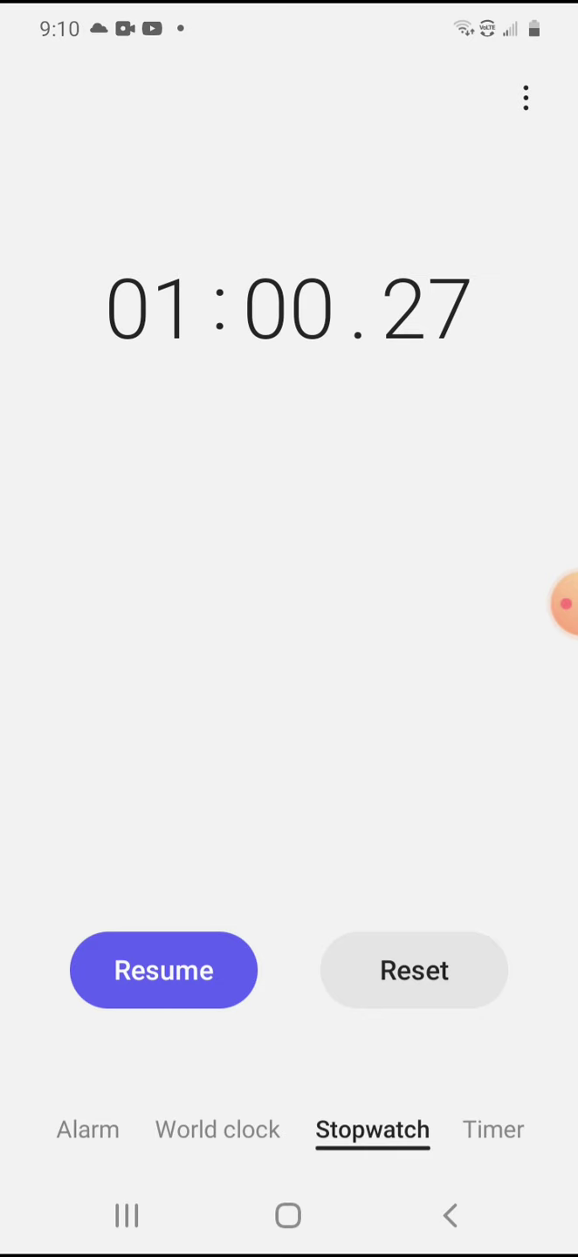
pyautogui.click(413, 970)
# - Tap items on the Android home screen after leaving Samsung Clock
pyautogui.click(288, 1216)
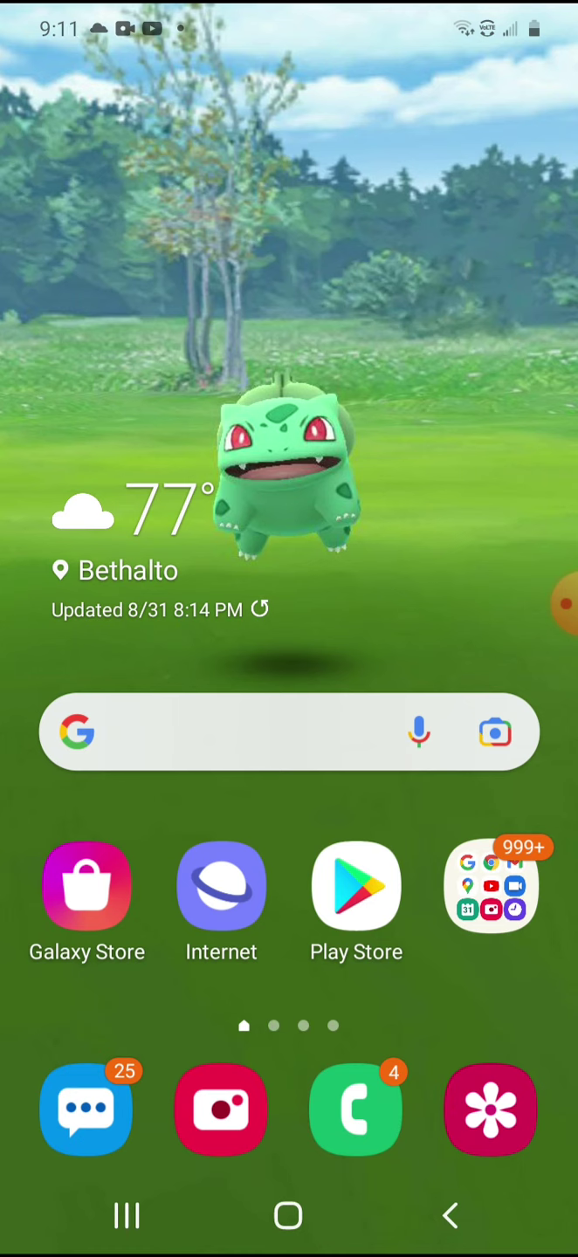
pyautogui.click(565, 604)
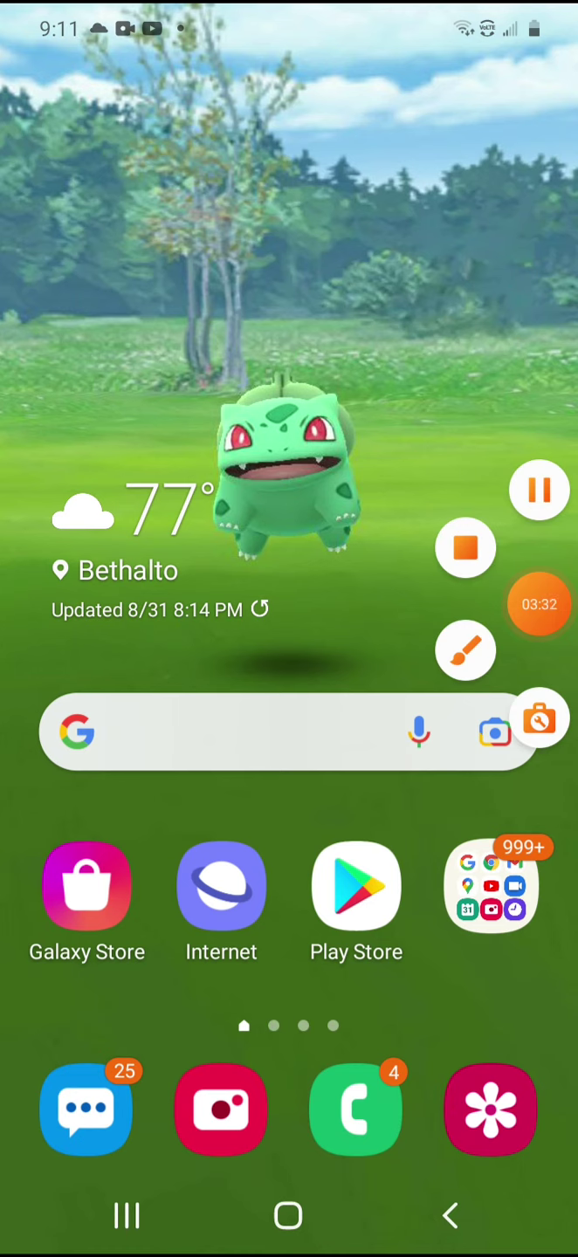
pyautogui.click(539, 604)
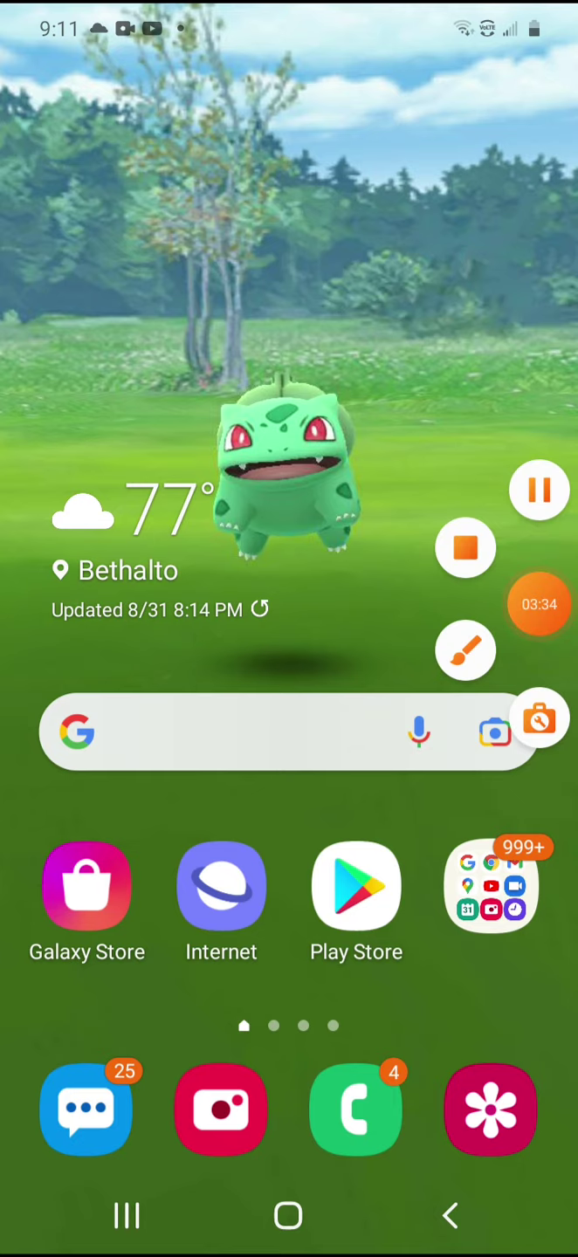